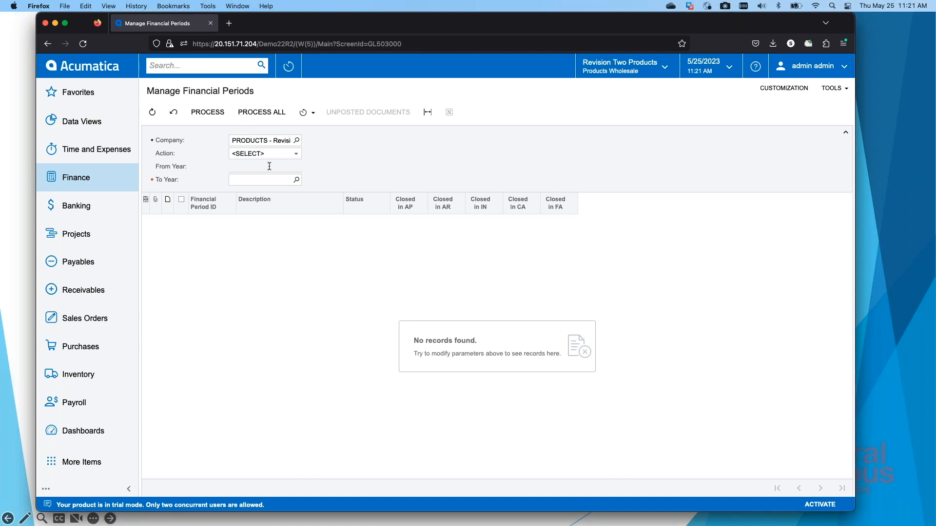
Set the financial periods action to Open with 2023 as the To Year
left_click(285, 150)
left_click(297, 154)
left_click(298, 155)
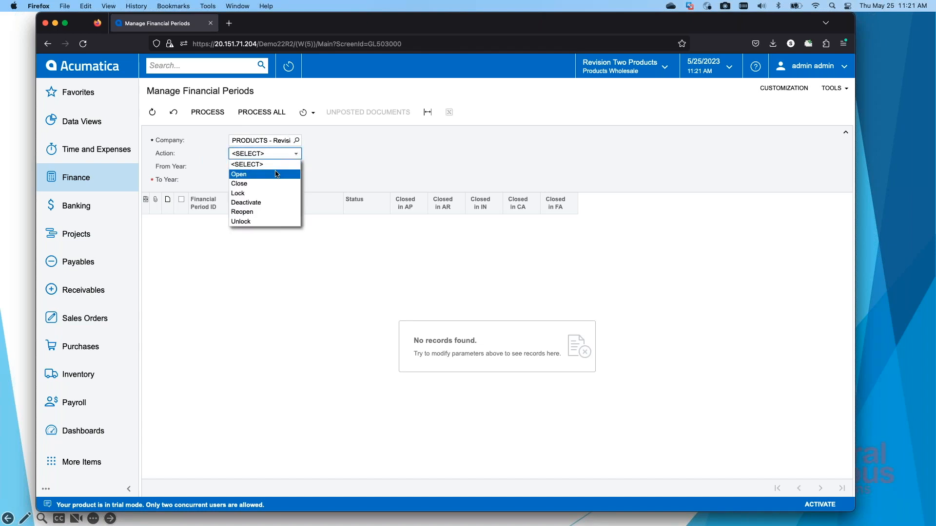
left_click(240, 174)
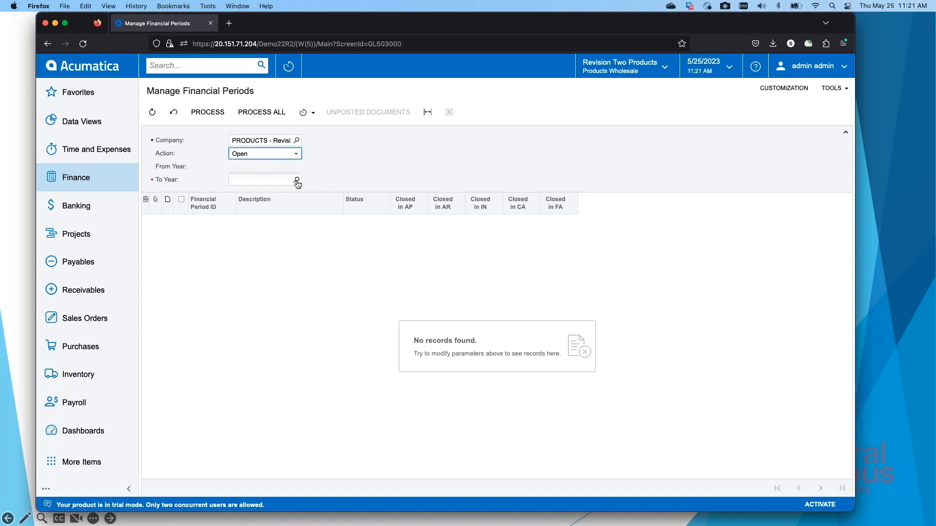
left_click(296, 179)
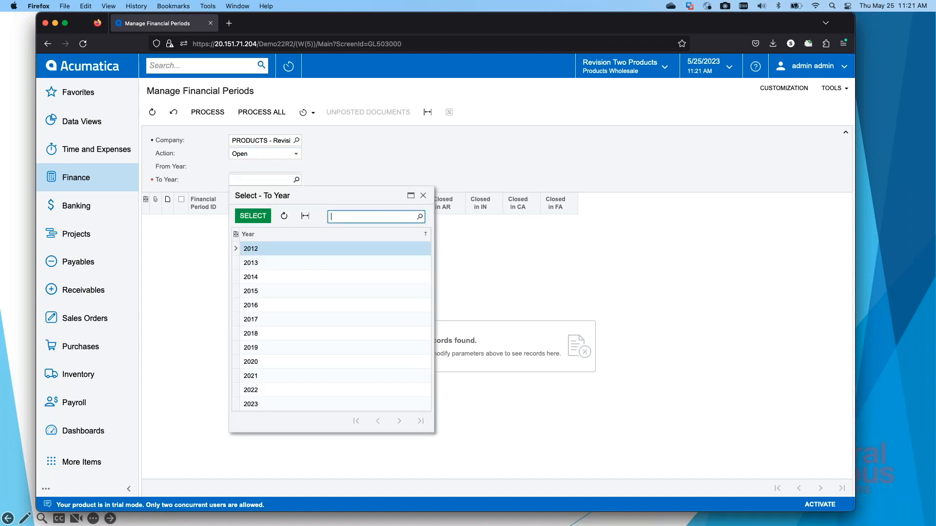
double_click(255, 406)
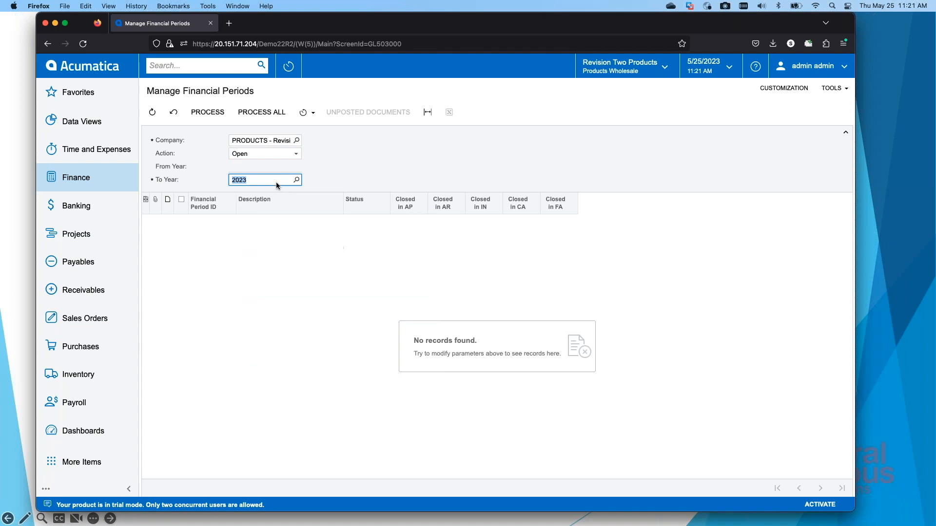
Set the To Year to 2022 and view the companies available for selection, keeping the current company
left_click(296, 180)
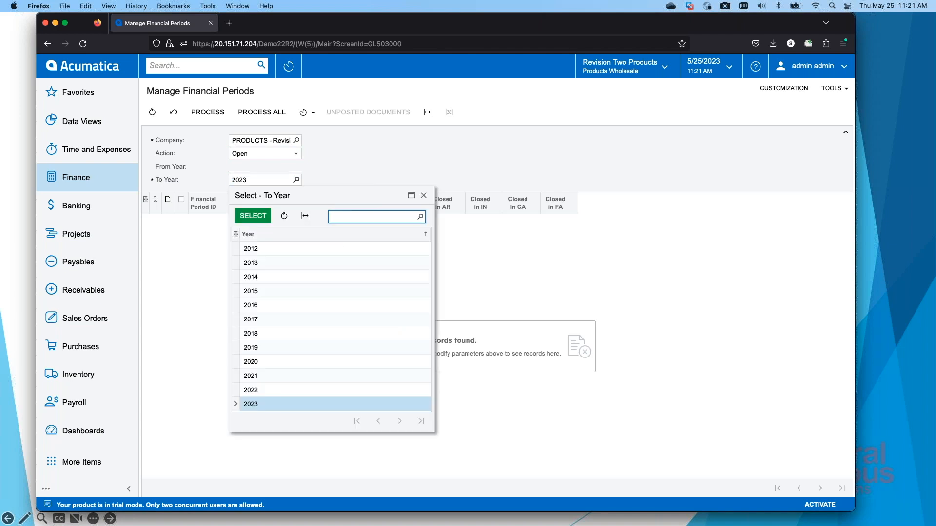
double_click(249, 390)
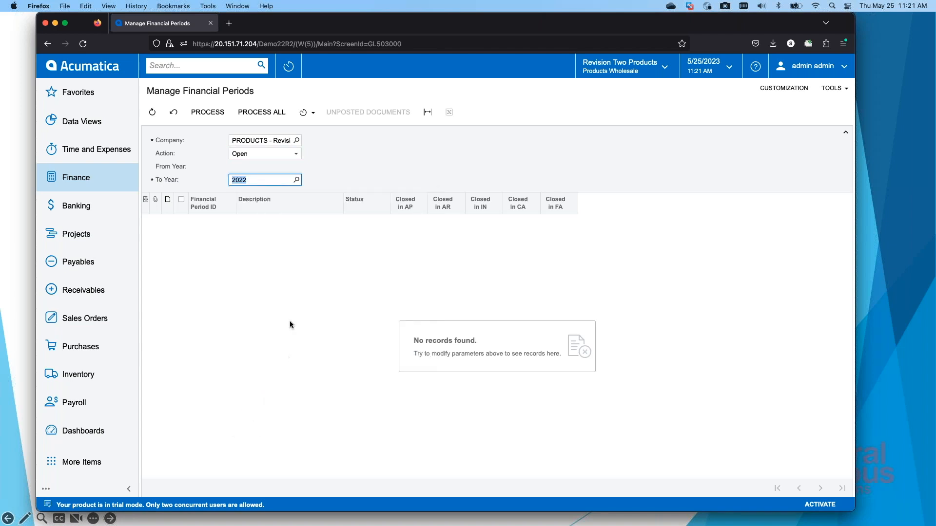
left_click(295, 141)
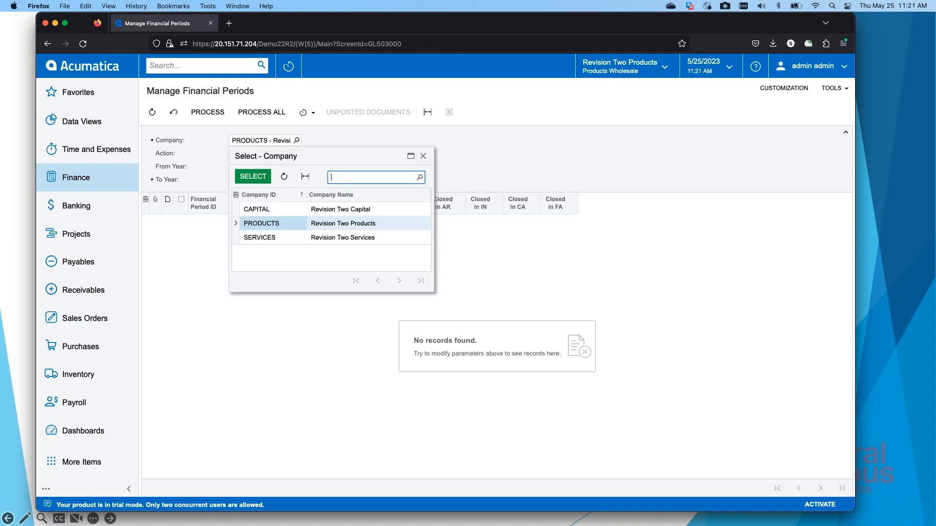
left_click(349, 134)
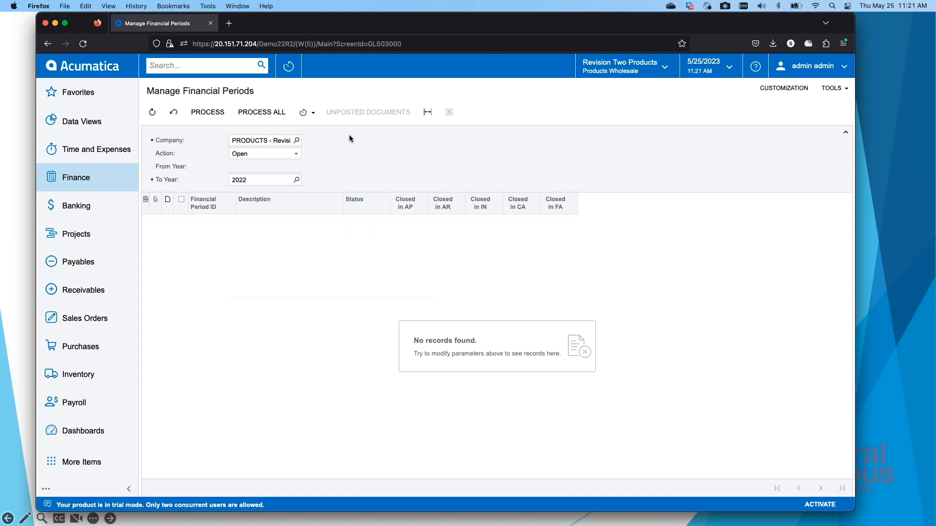
Set the action to Close to list the financial periods that can be closed
left_click(296, 154)
left_click(268, 186)
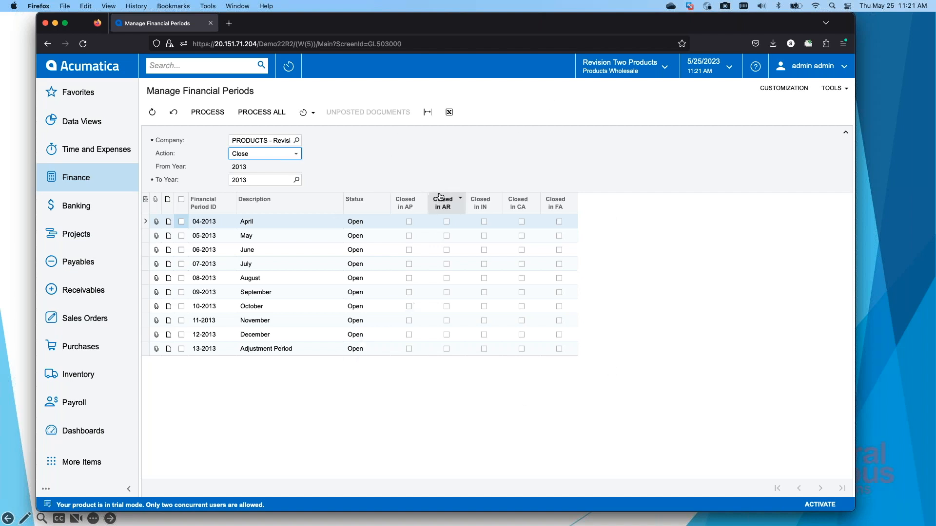
left_click(484, 320)
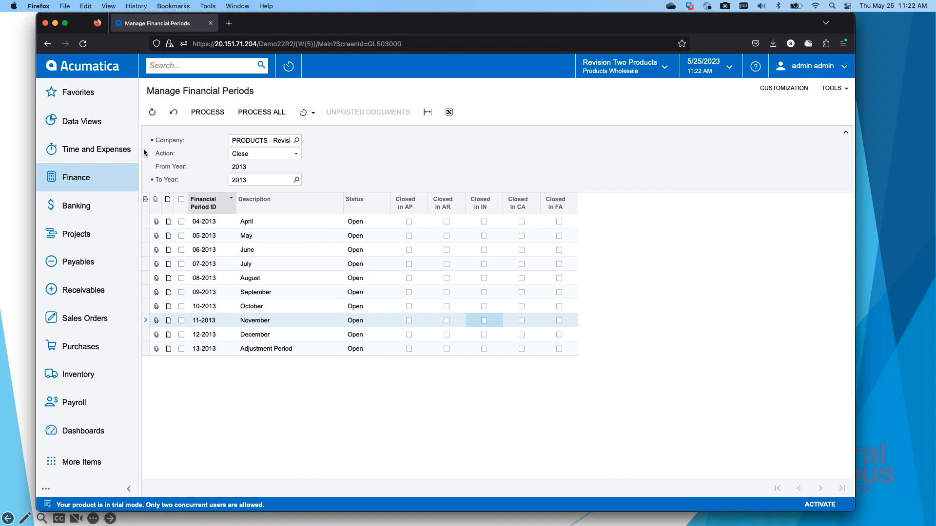
Open the Close Financial Periods page for Banking and view its available actions, keeping Close selected
left_click(77, 210)
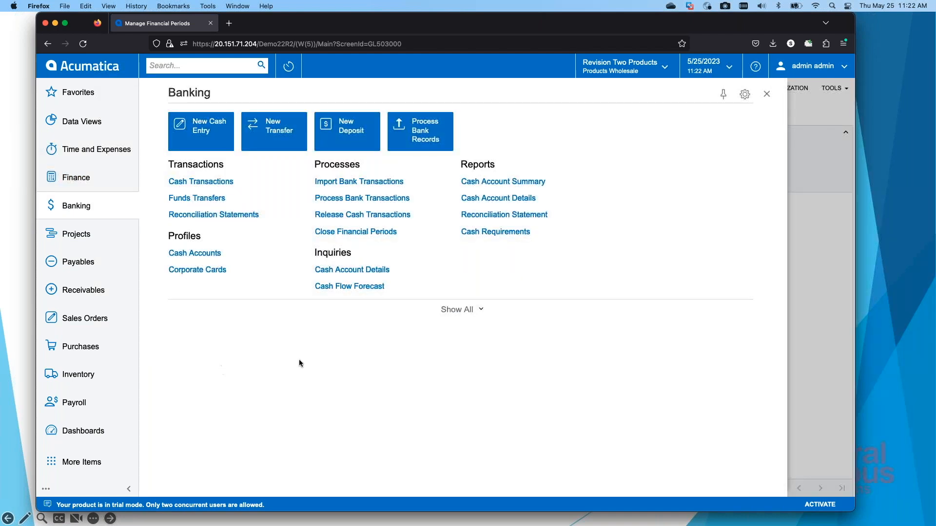
left_click(479, 311)
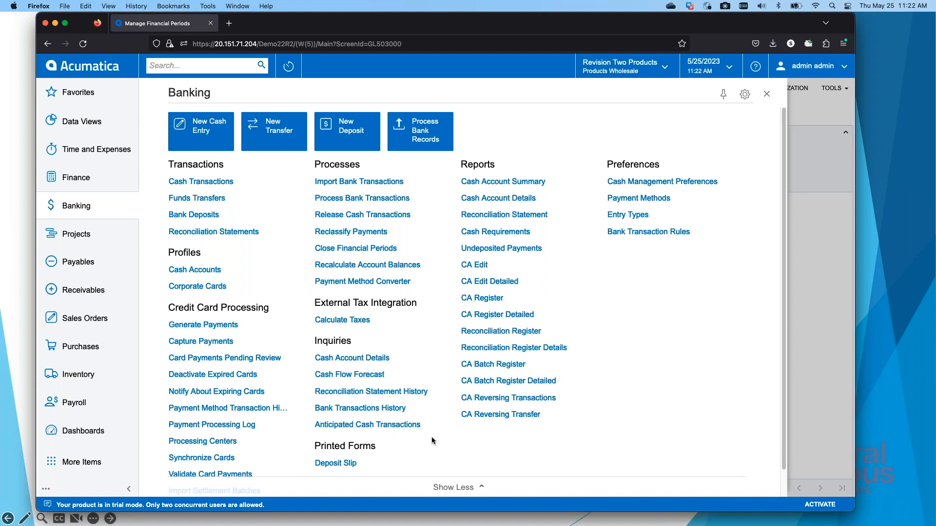
scroll(432, 441, "down", 2)
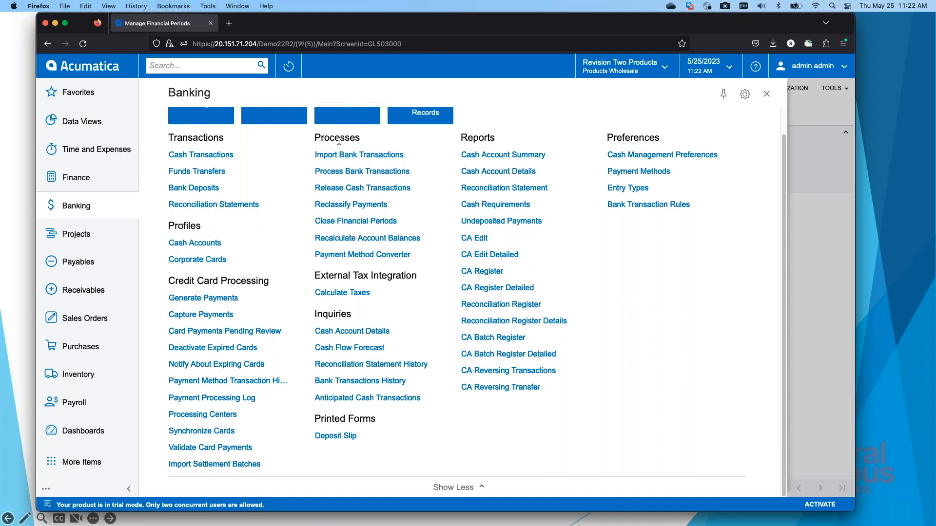
left_click(375, 222)
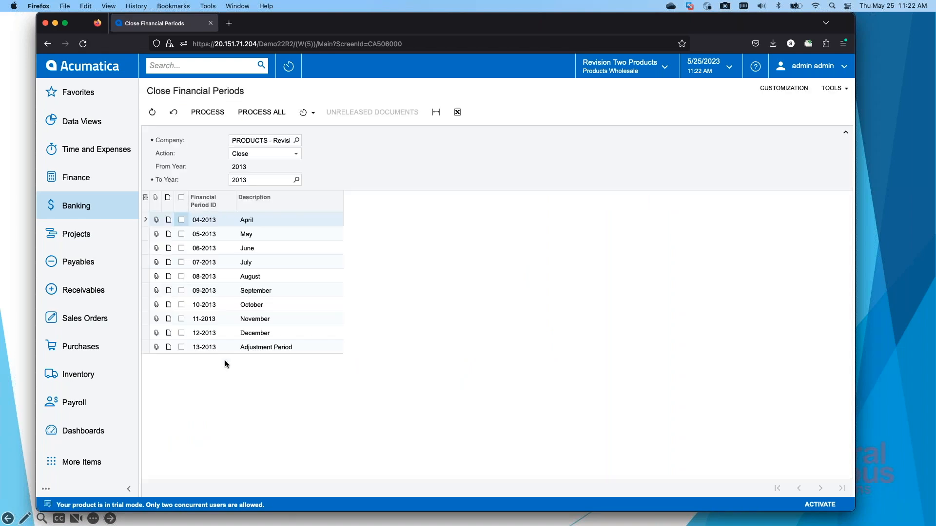
left_click(297, 155)
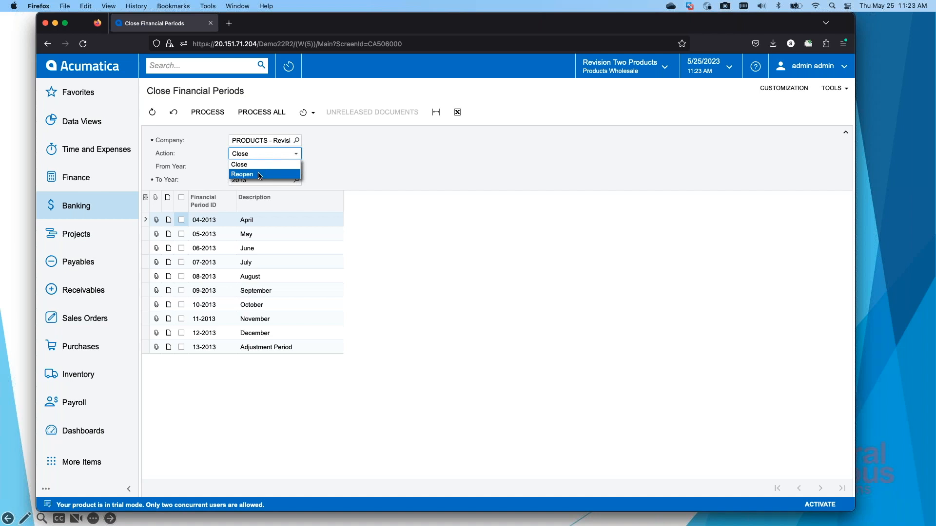
left_click(355, 145)
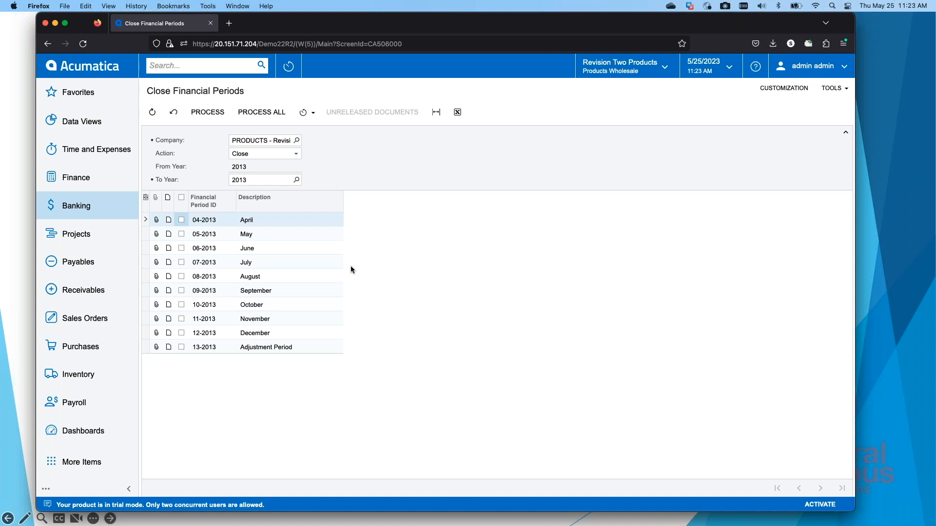
Look through the Payables processes for Close Financial Periods and switch to the closing procedures slide
left_click(115, 263)
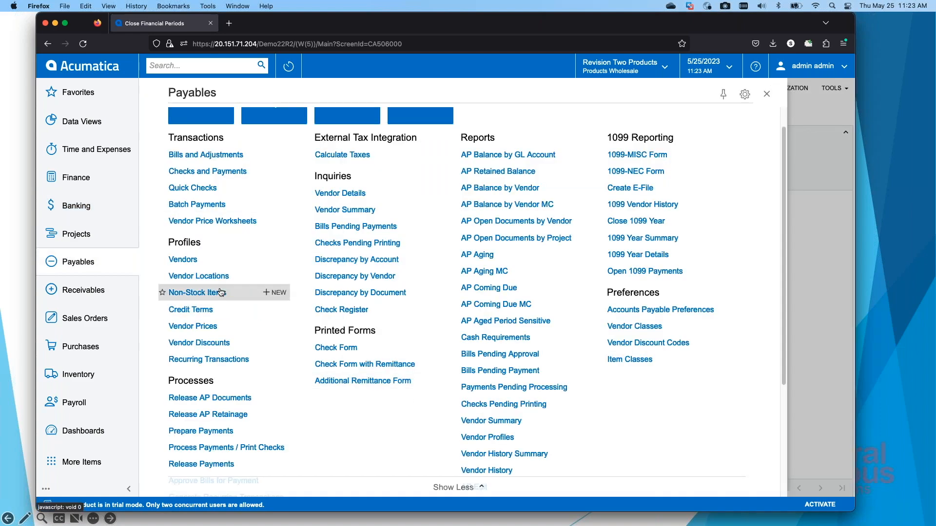
scroll(227, 295, "down", 3)
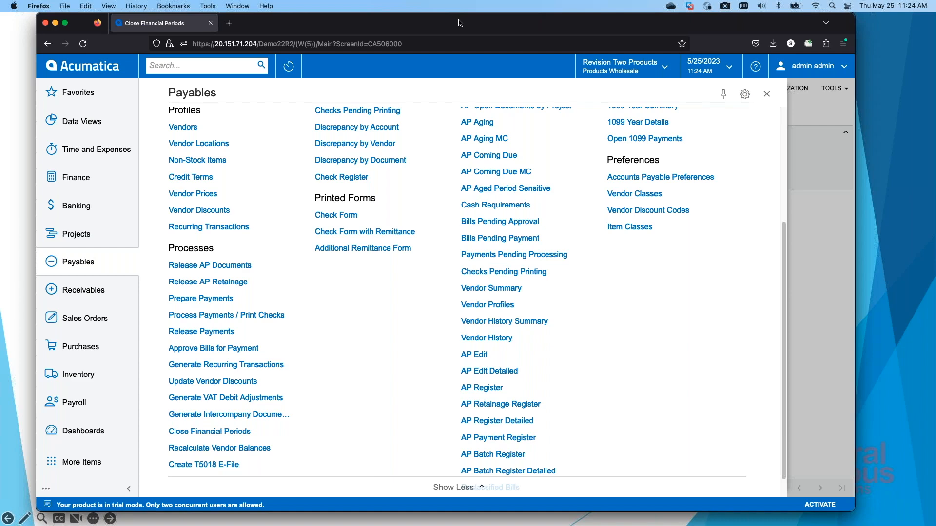
key("ctrl+Left")
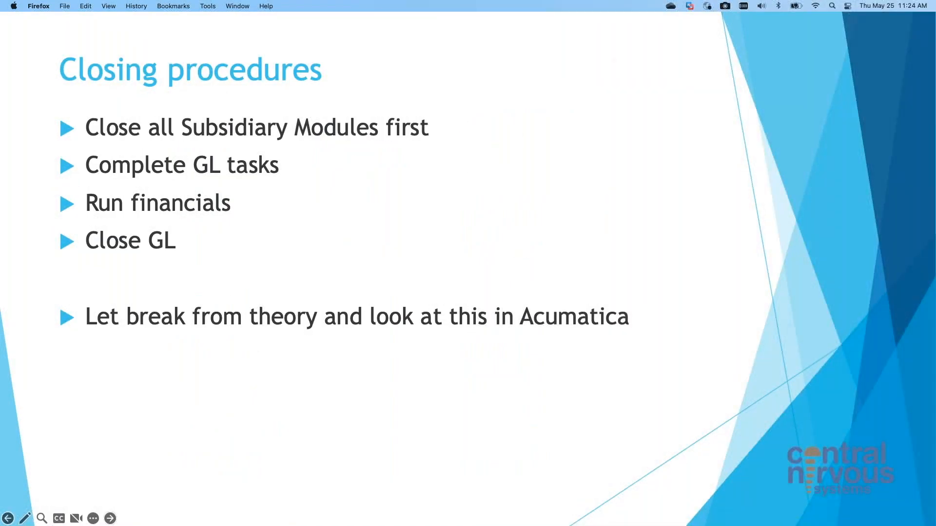
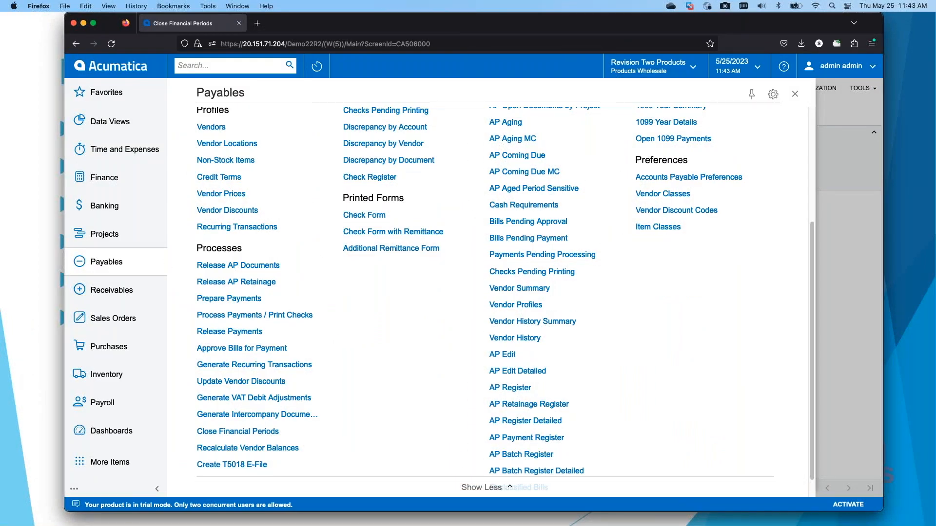
Open the Payables Bills and Adjustments list, view the Oceanic Airlines bill, and return to the list
scroll(277, 300, "up", 5)
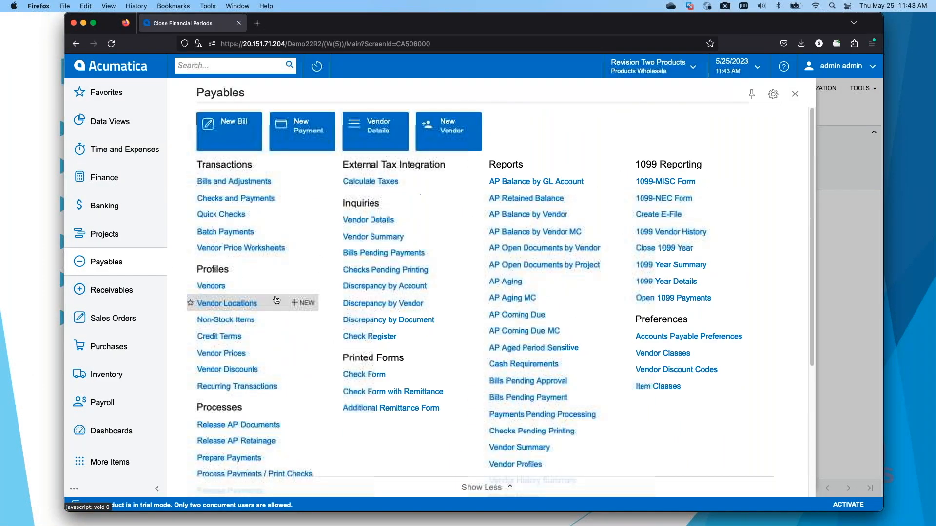
left_click(233, 184)
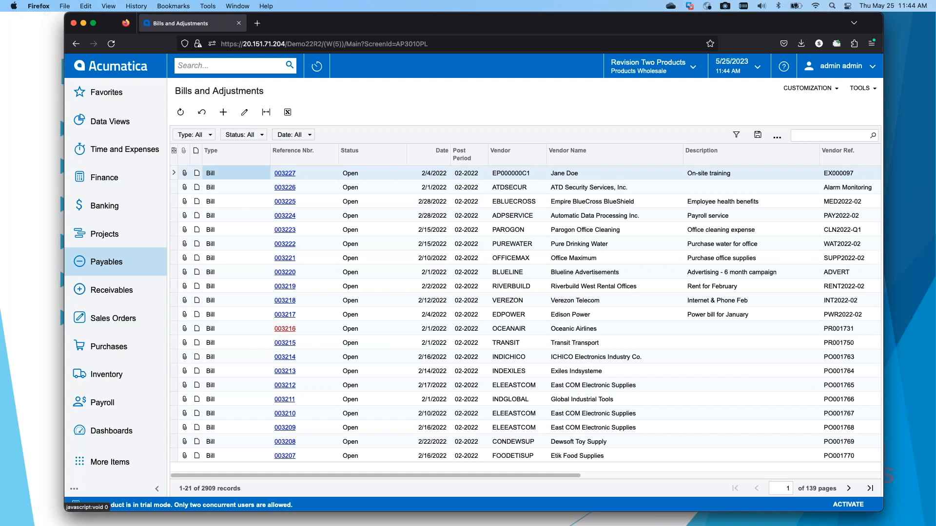
left_click(285, 329)
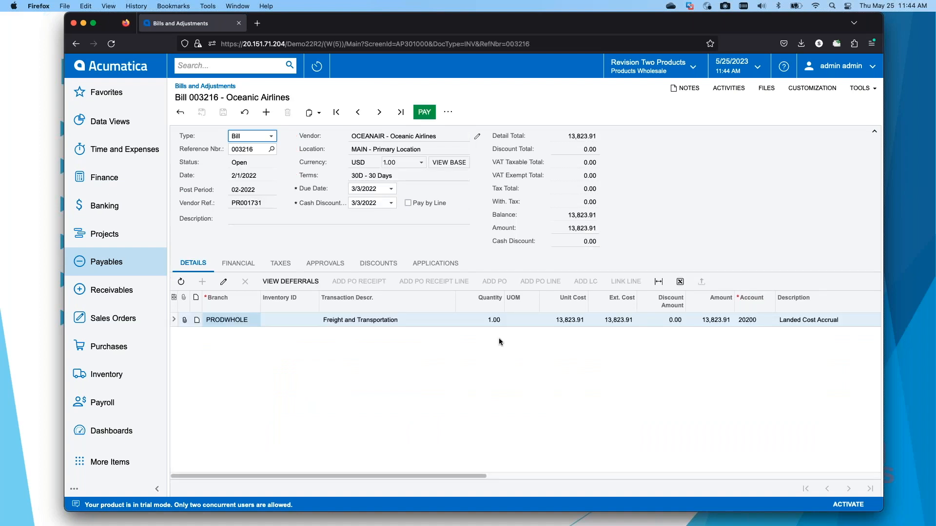
left_click(180, 112)
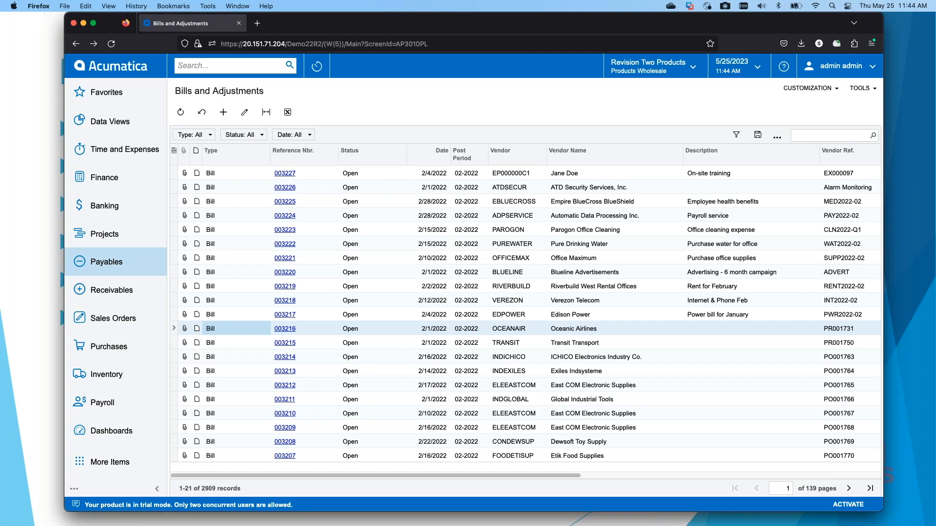
Filter the bills list to exclude the Open and Closed statuses, and remove the status quick filter again
left_click(388, 164)
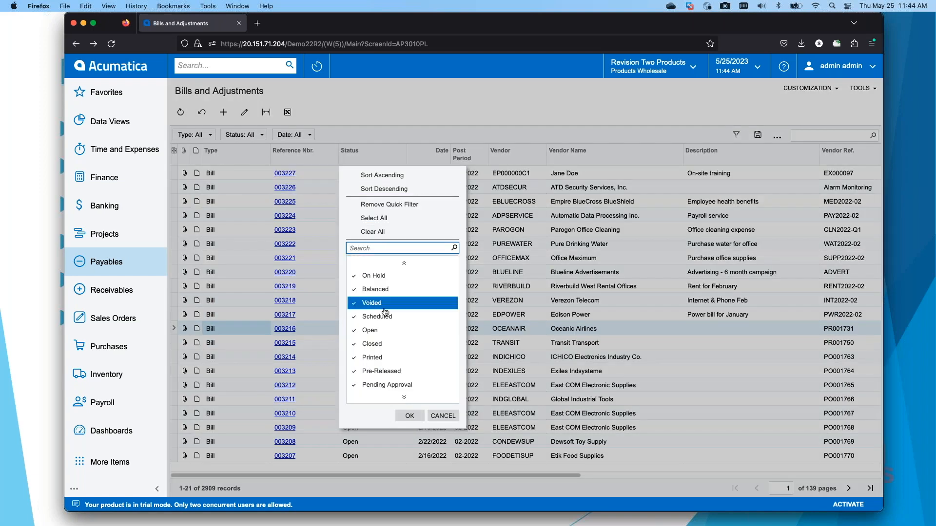
left_click(374, 332)
left_click(375, 344)
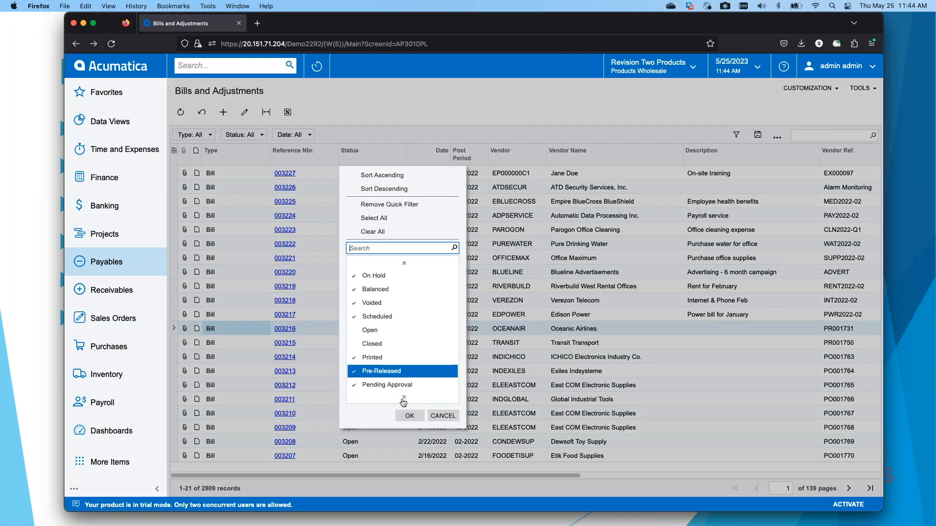
scroll(390, 375, "down", 1)
left_click(408, 416)
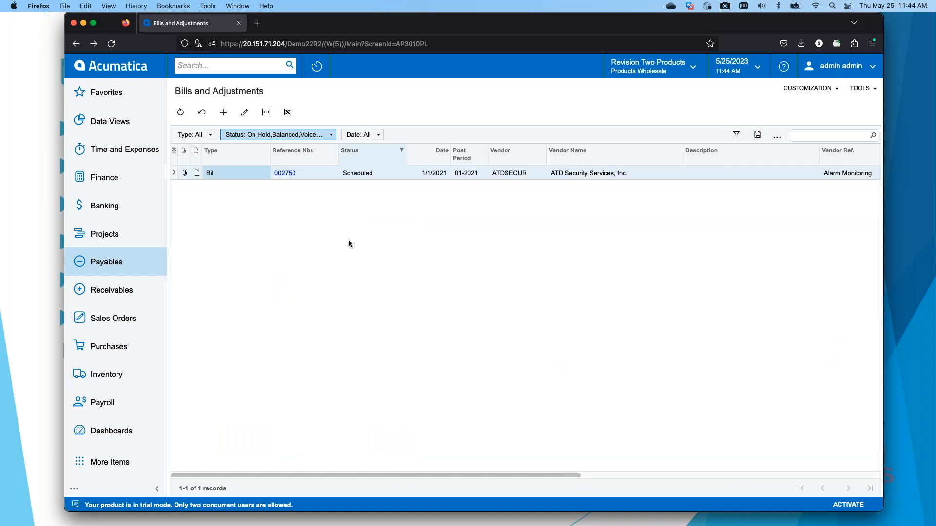
left_click(321, 135)
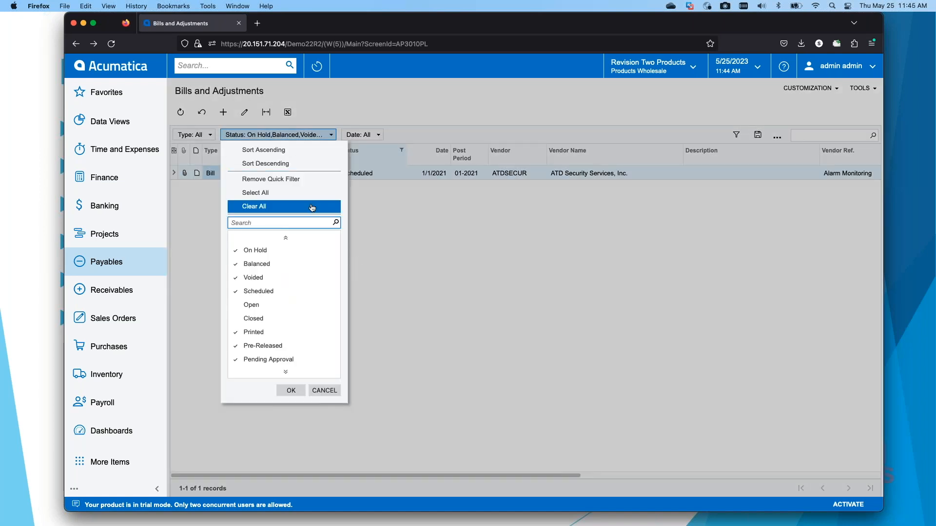
left_click(291, 179)
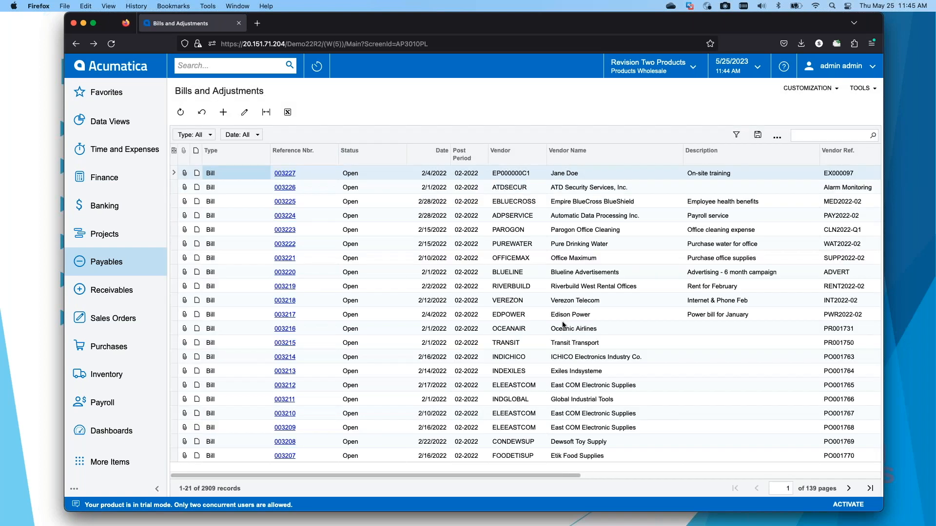
Copy the existing Oceanic Airlines bill and paste it as a new bill
left_click(292, 329)
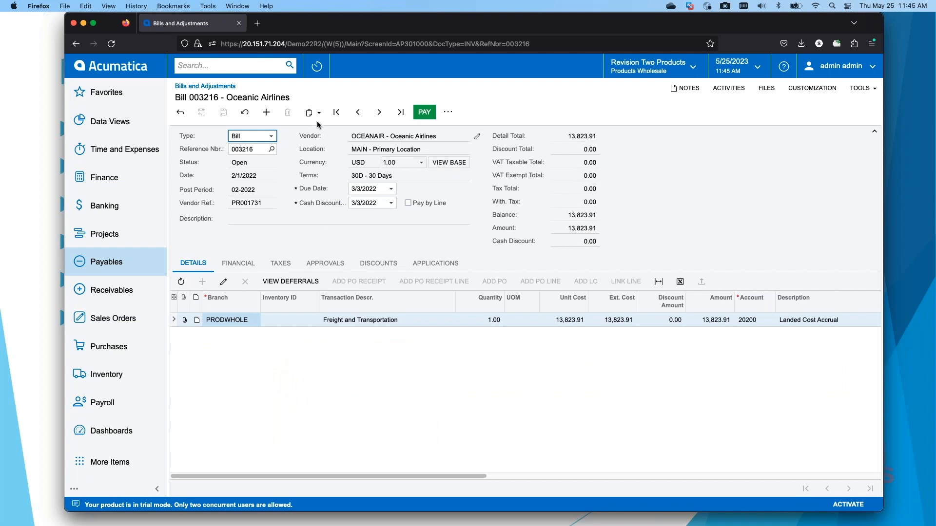
left_click(318, 113)
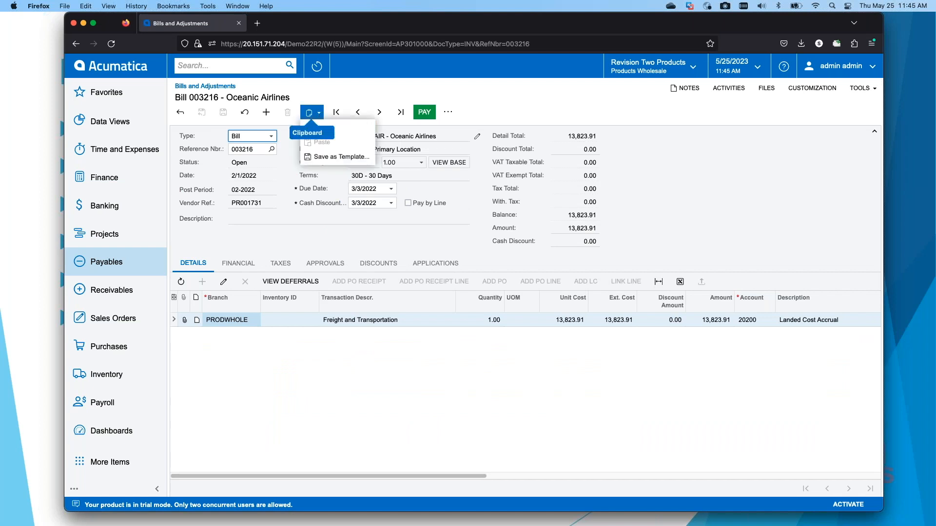
left_click(320, 128)
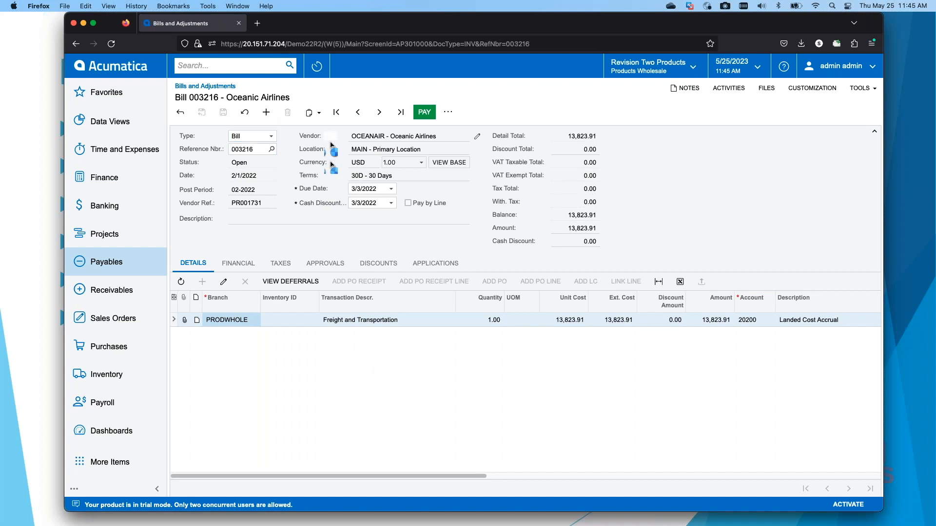
left_click(318, 114)
left_click(322, 140)
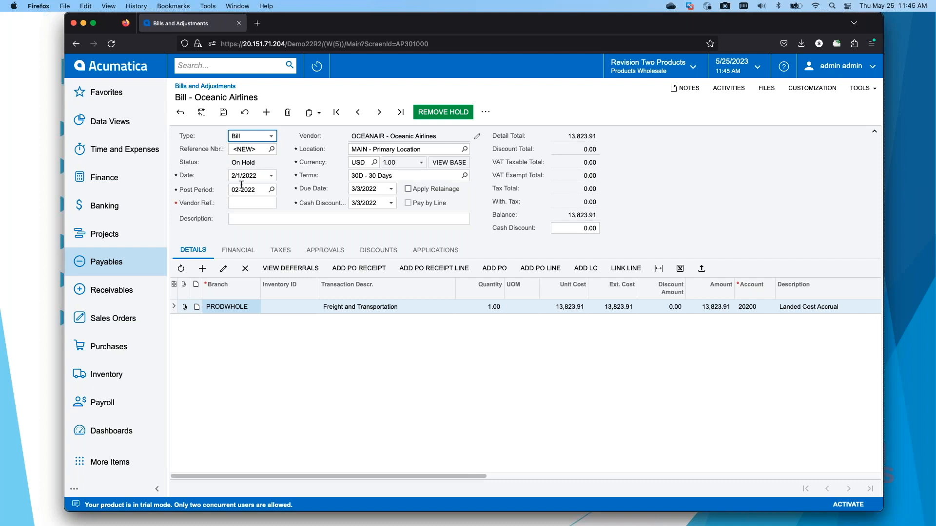
Set the date of the new Oceanic Airlines bill to 4/27/2023
left_click(272, 176)
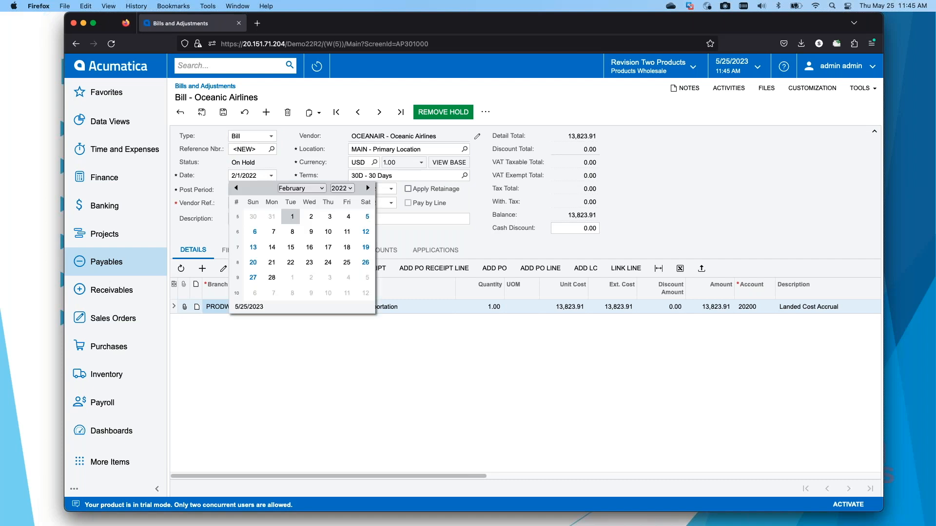
left_click(344, 188)
left_click(341, 272)
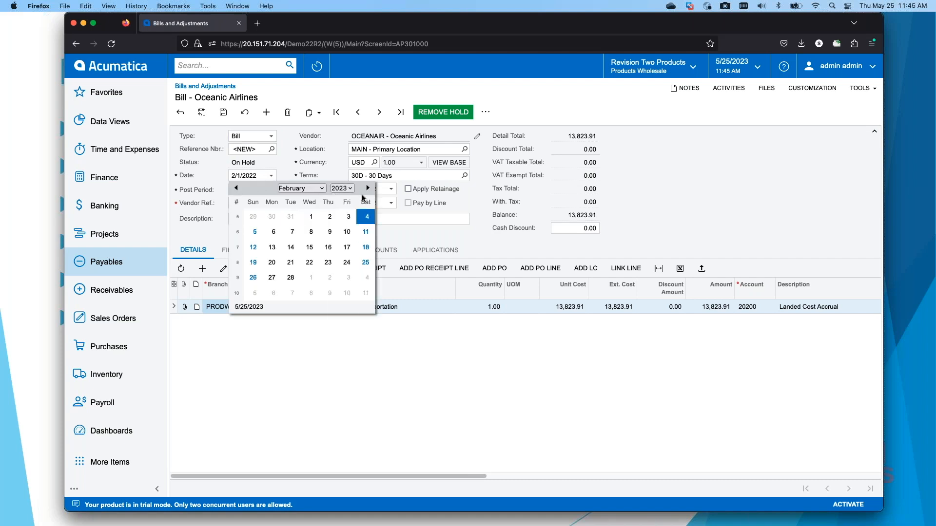
left_click(368, 189)
left_click(368, 189)
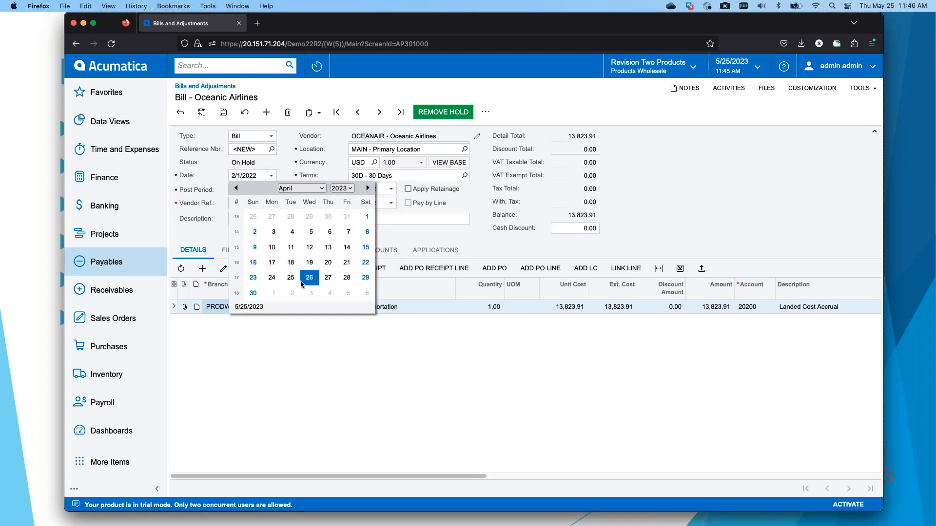
left_click(327, 278)
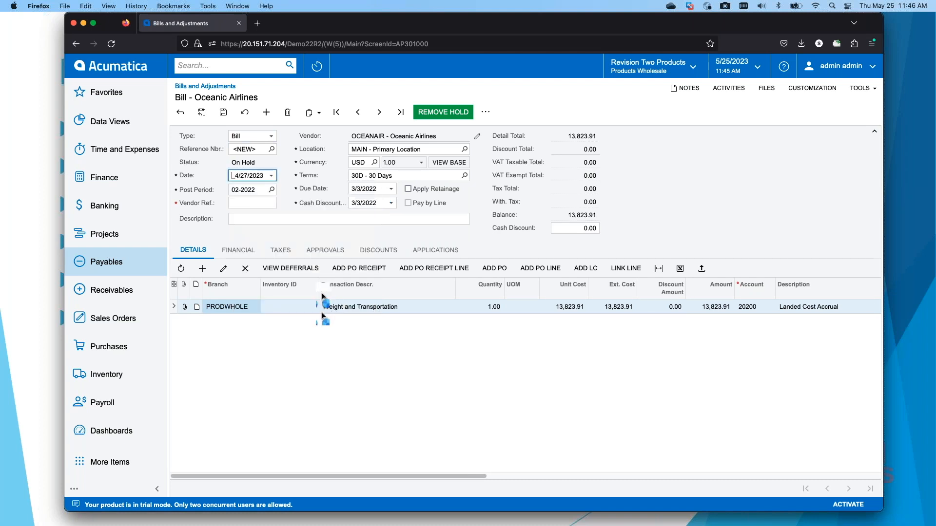
left_click(280, 223)
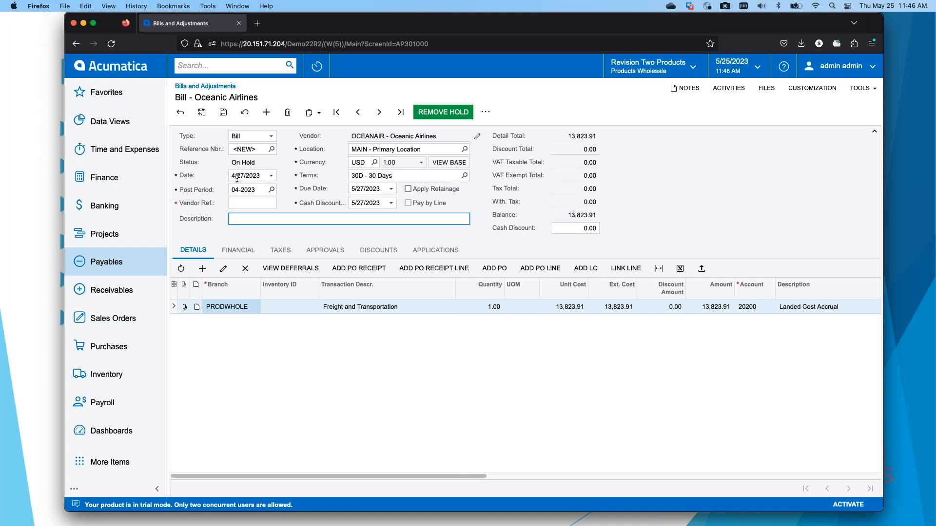
Set the bill's post period to 05-2023 and check the warning on the field
left_click(255, 189)
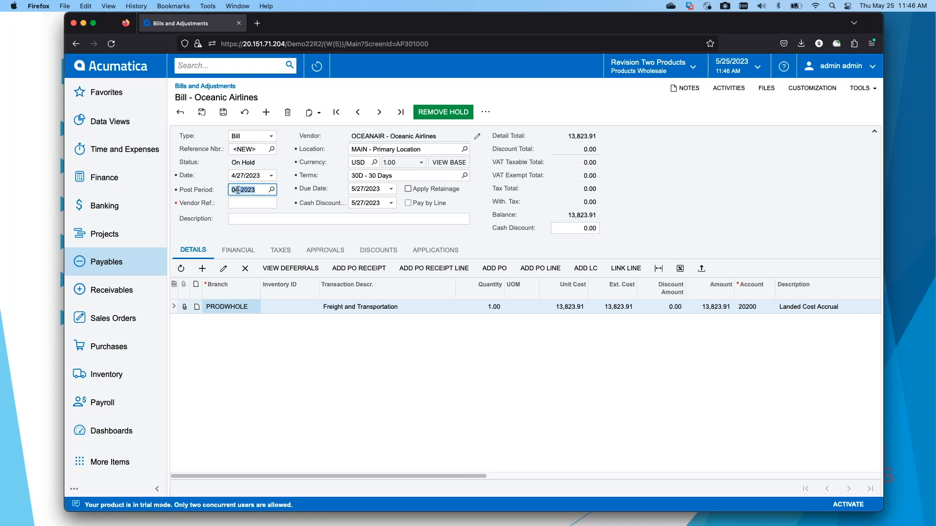
key("BackSpace")
type("5")
left_click(253, 219)
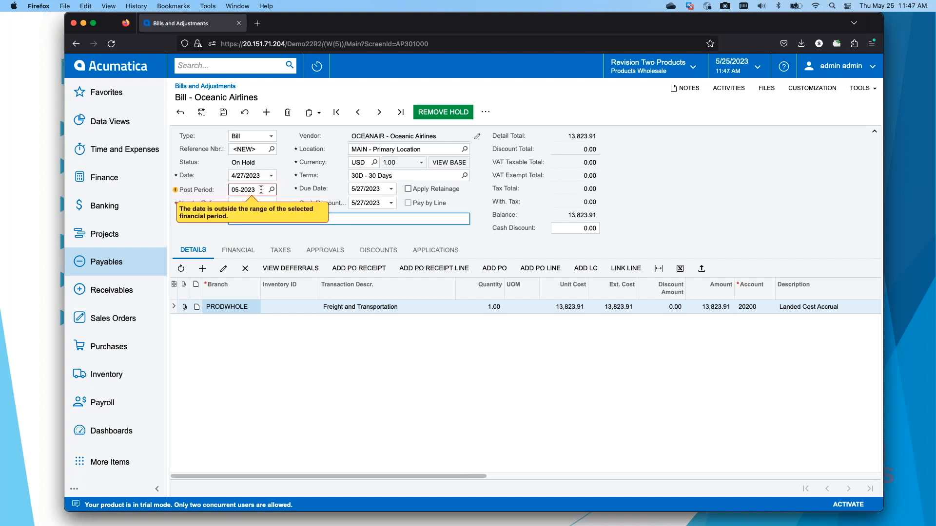
mouse_move(174, 191)
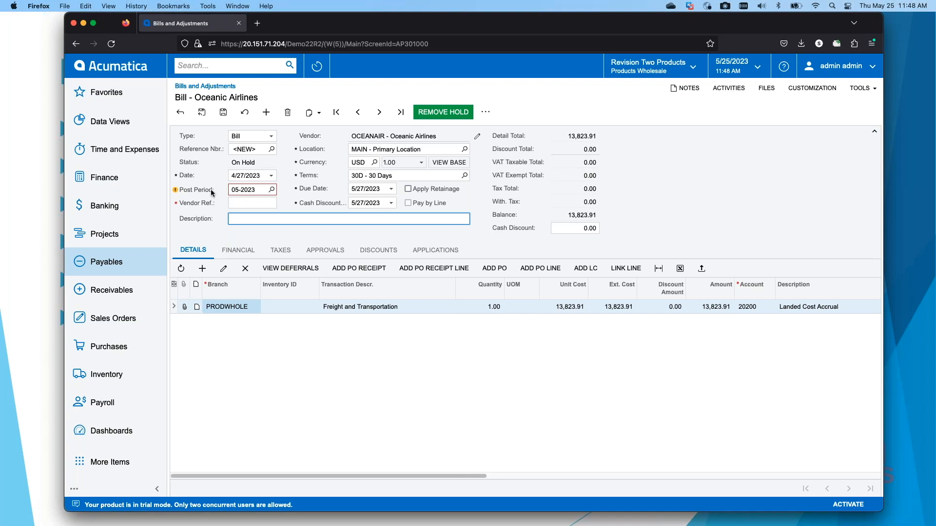
Change the bill date to 5/1/2023 and change it again to 5/25/2023
left_click(272, 176)
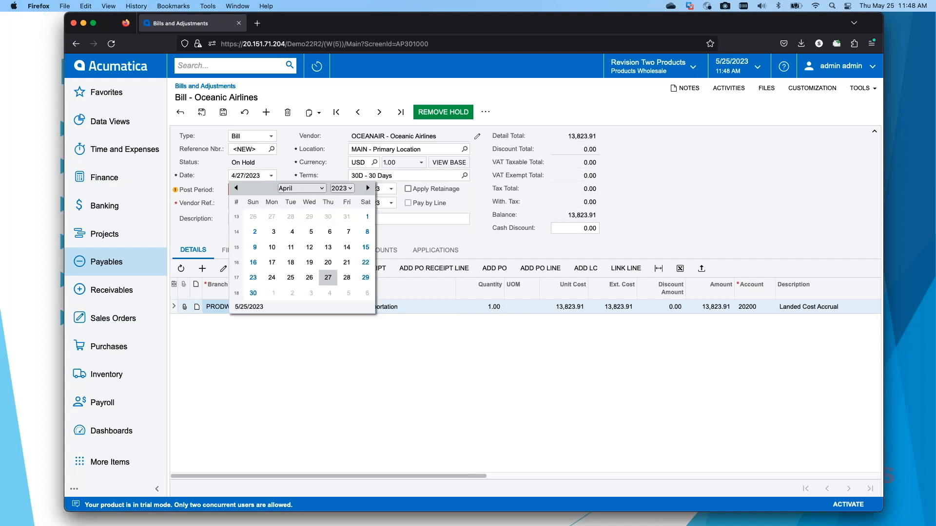
left_click(273, 293)
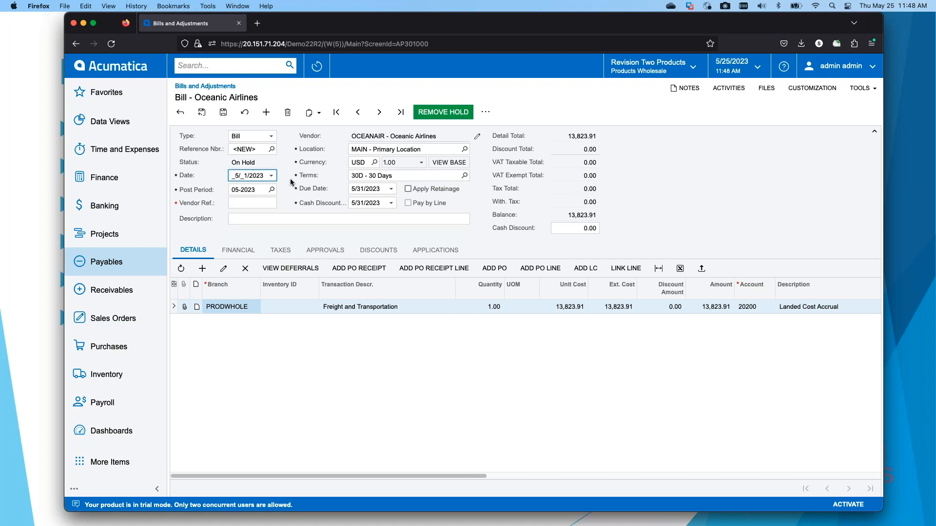
left_click(271, 176)
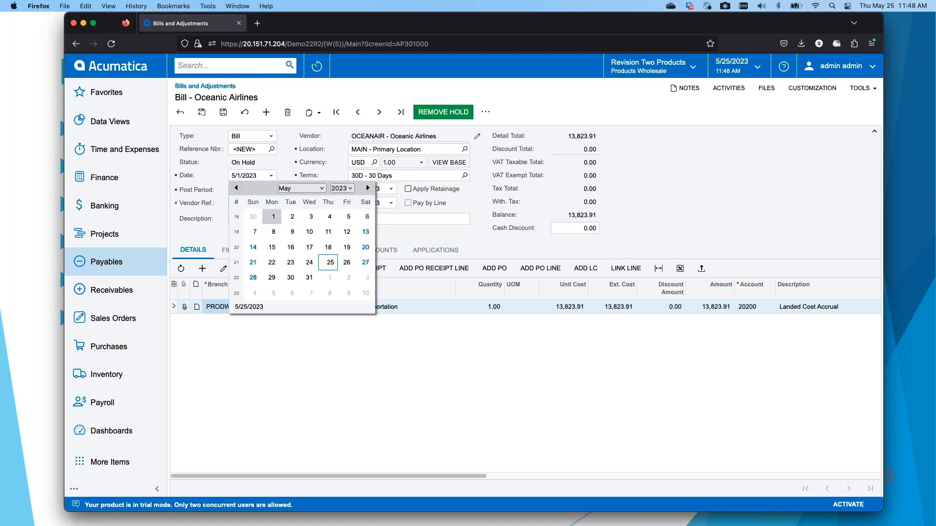
left_click(330, 263)
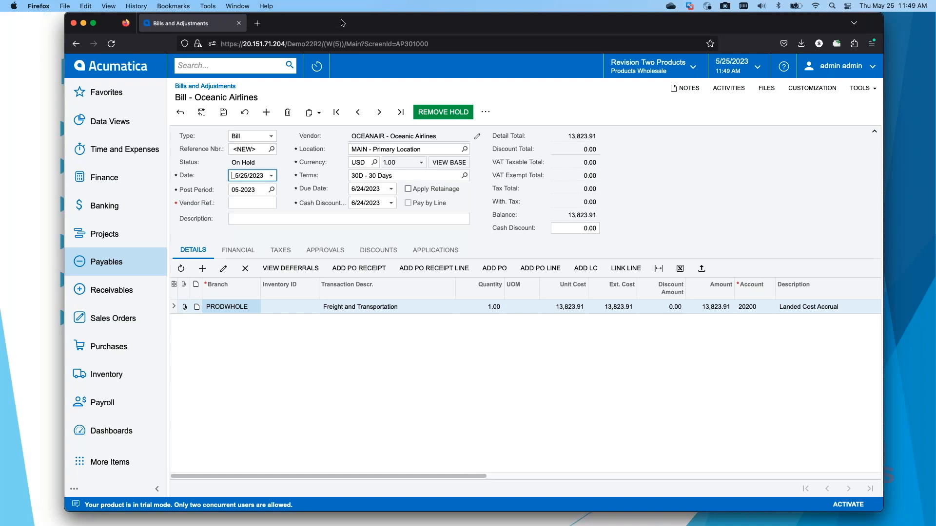
Switch from the bill to the presentation's Review slide and advance to the Training Classes slide
key("super+w")
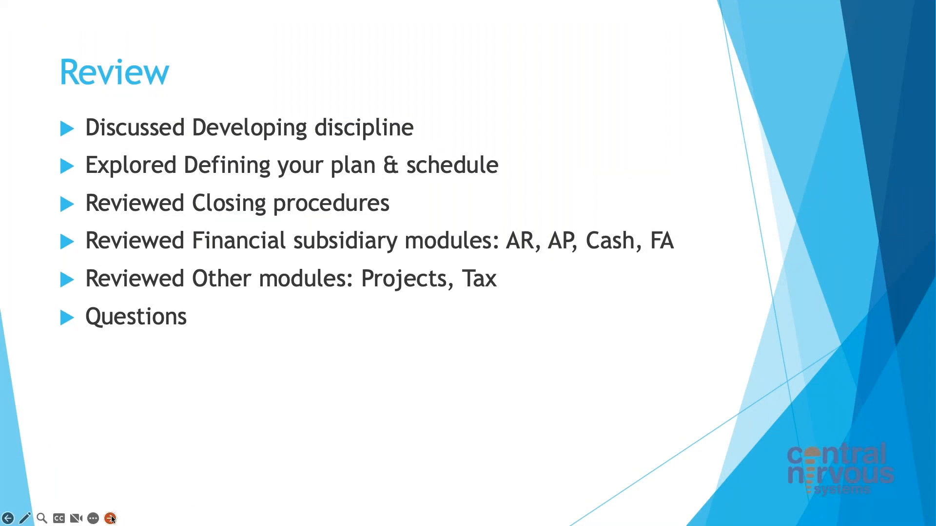
left_click(111, 519)
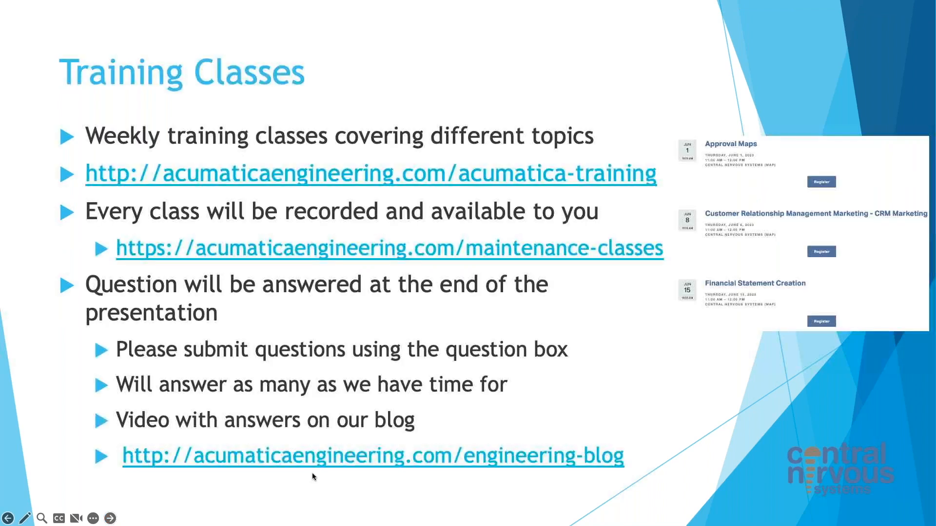